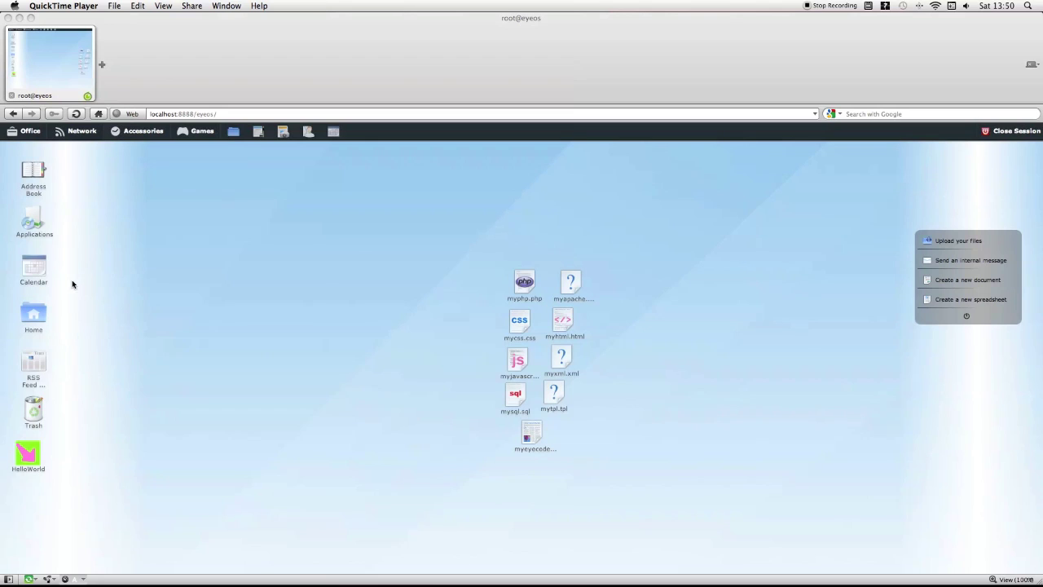
- Bring the Opera window showing the eyeOS desktop into focus
click(23, 485)
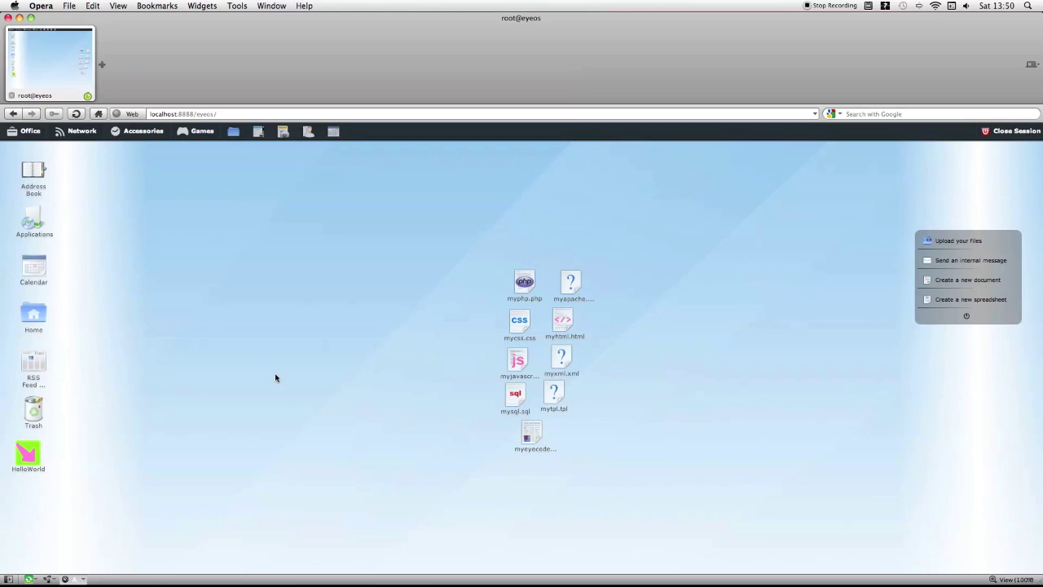
- Create a new desktop launcher titled 'Youtube' from the desktop's right-click menu
right_click(66, 499)
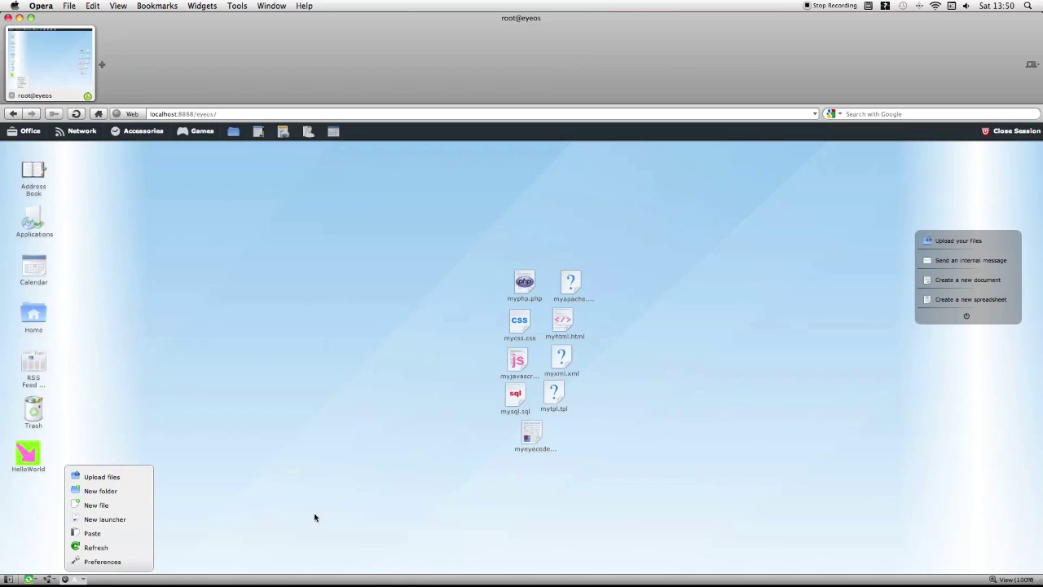
click(119, 519)
click(538, 374)
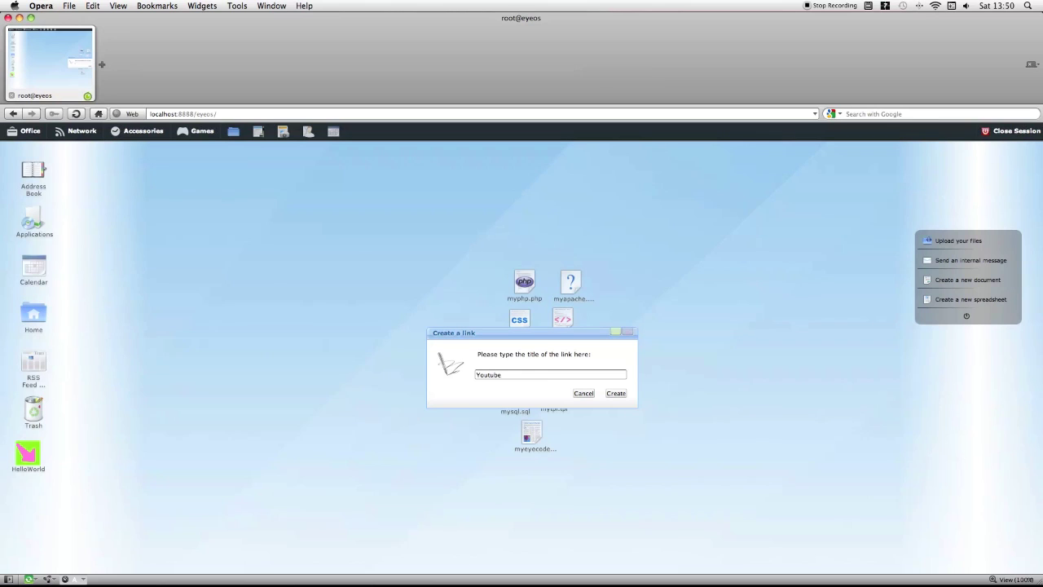
key(Return)
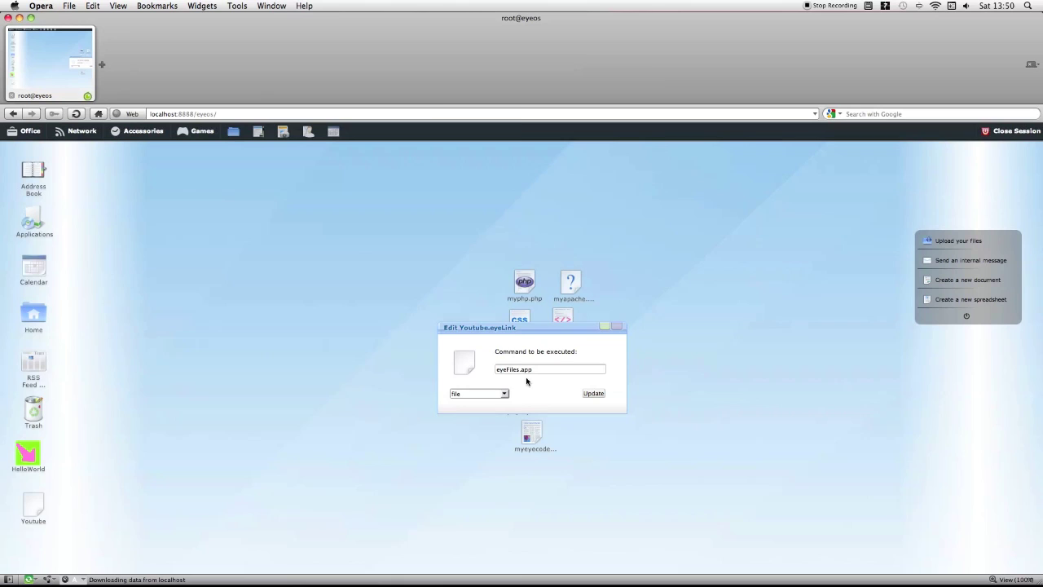
- Set the Youtube launcher to open with eyeNav, clear the eyeFiles.app command, and update it
click(489, 394)
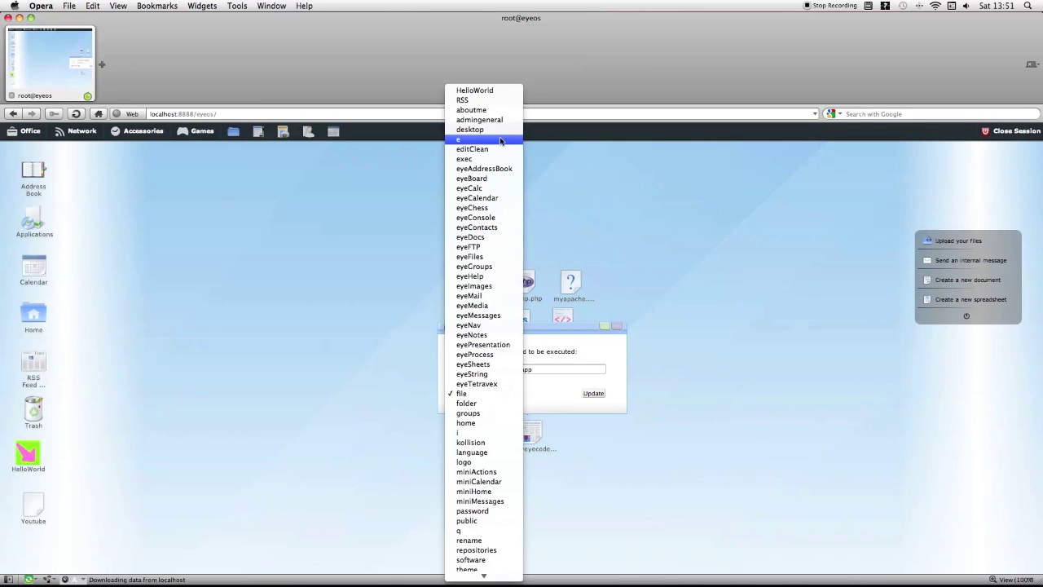
click(485, 325)
drag(533, 371, 477, 369)
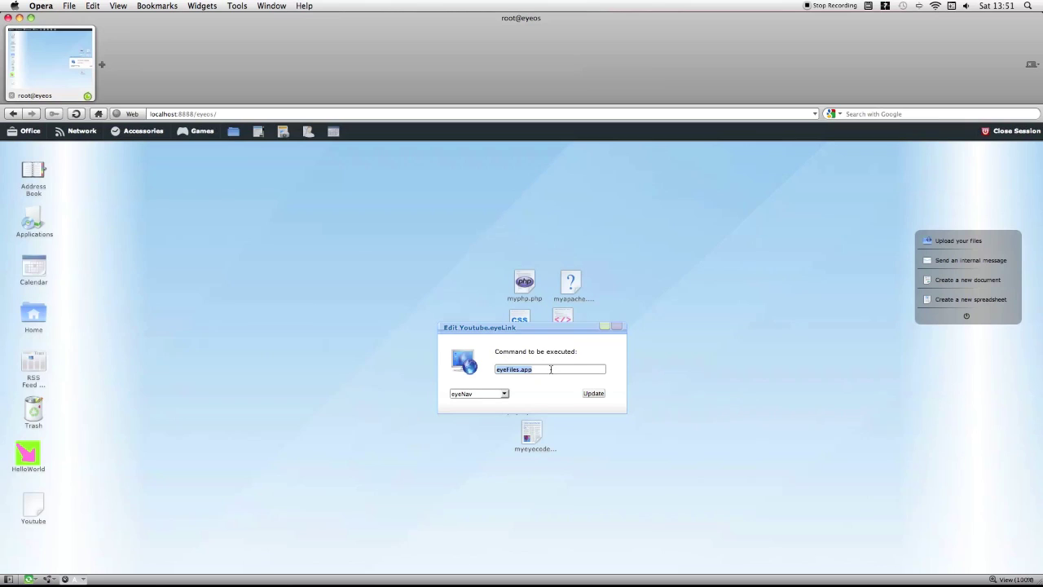
key(BackSpace)
click(594, 394)
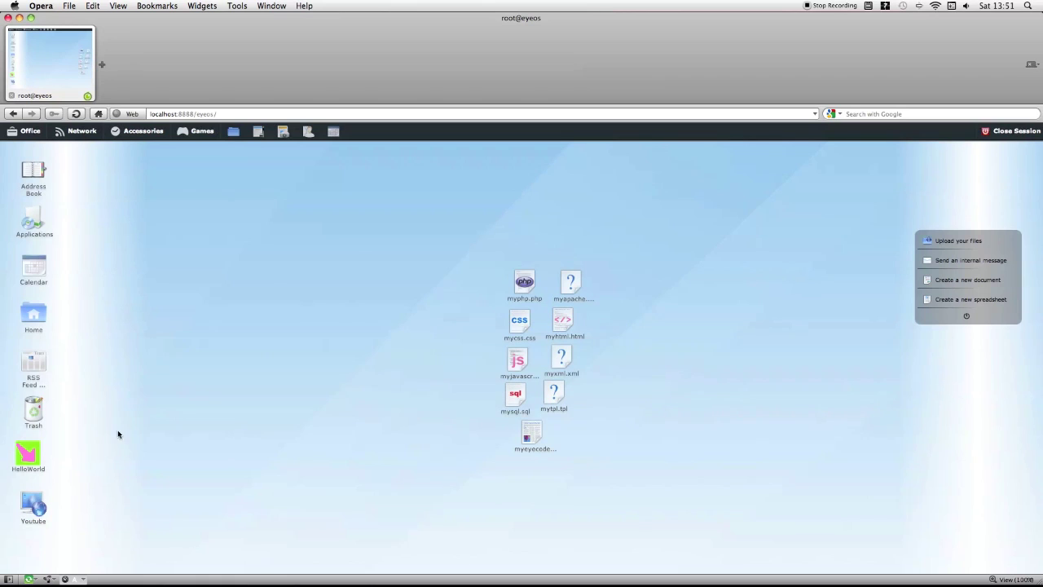
- Launch the Youtube icon and load youtube.com in a new window after Navigator's frame error
double_click(41, 504)
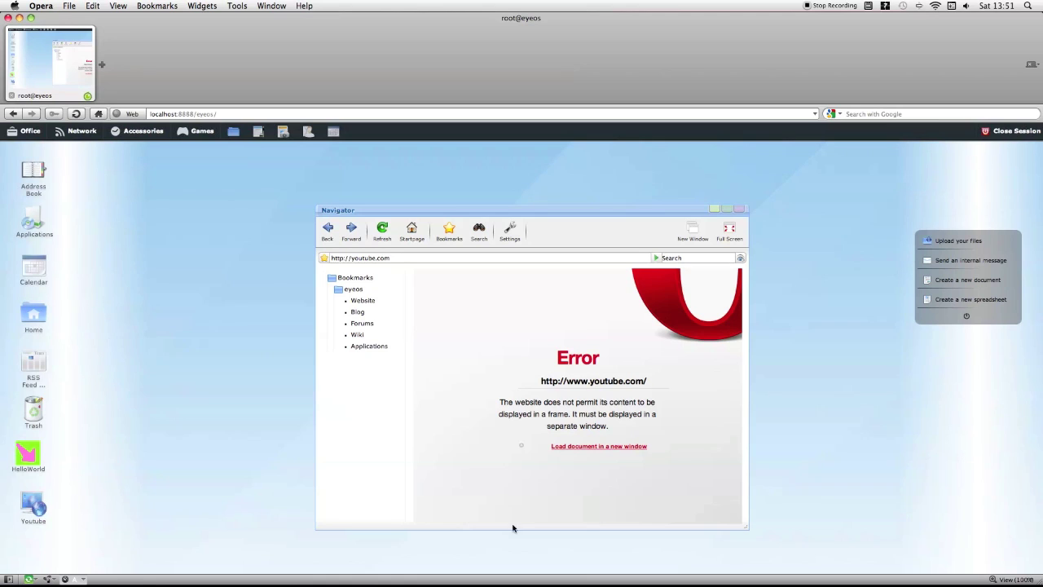
click(558, 447)
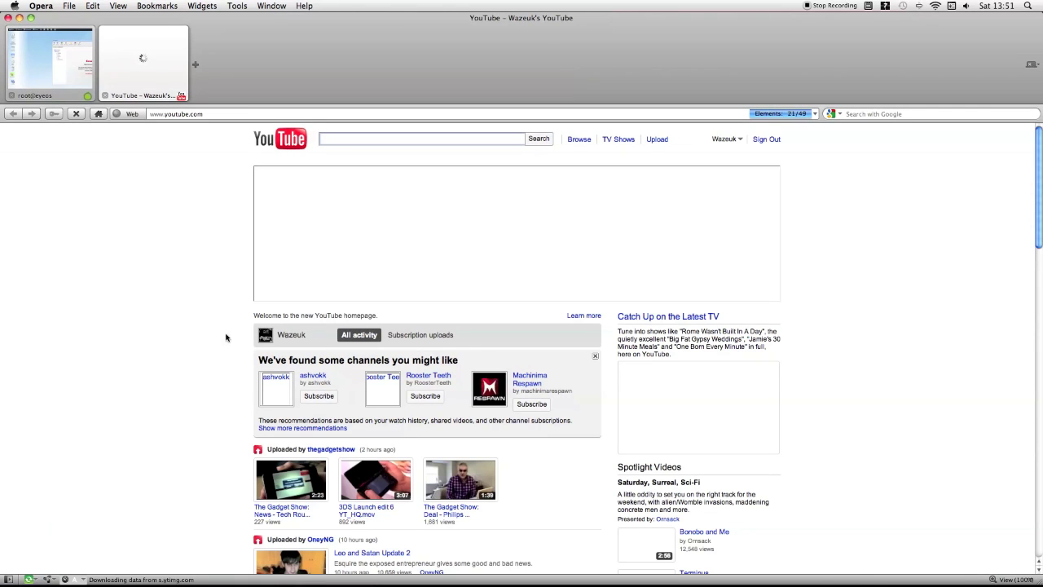
- Check the YouTube tab, then return to the root@eyeos tab in Opera
click(90, 71)
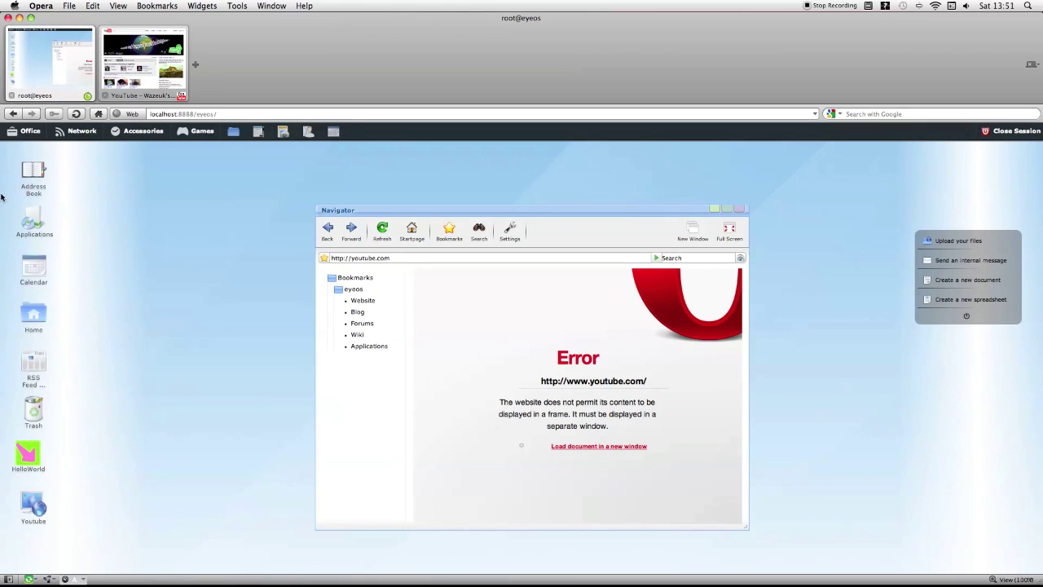
click(138, 65)
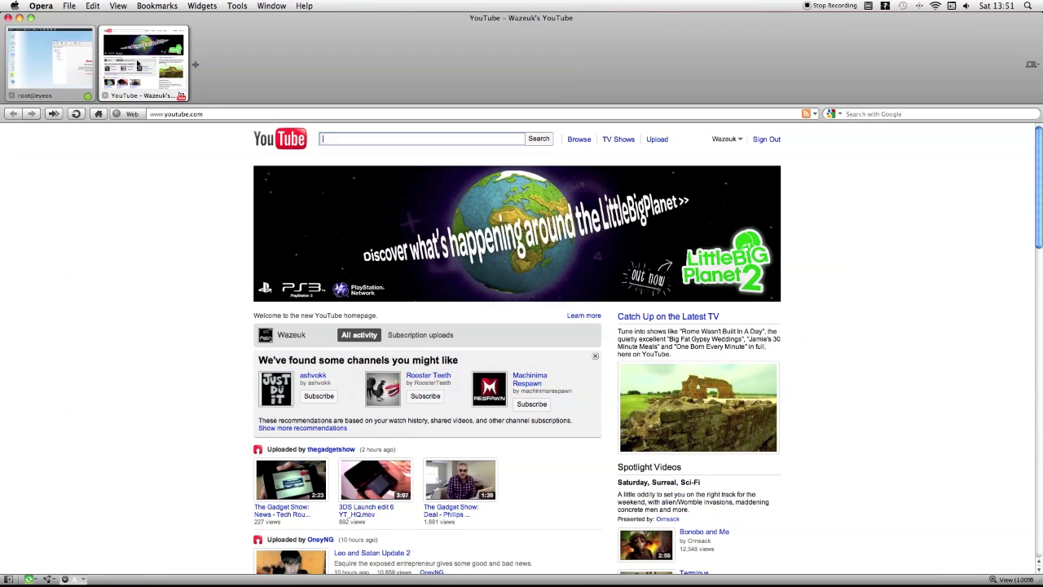
click(84, 72)
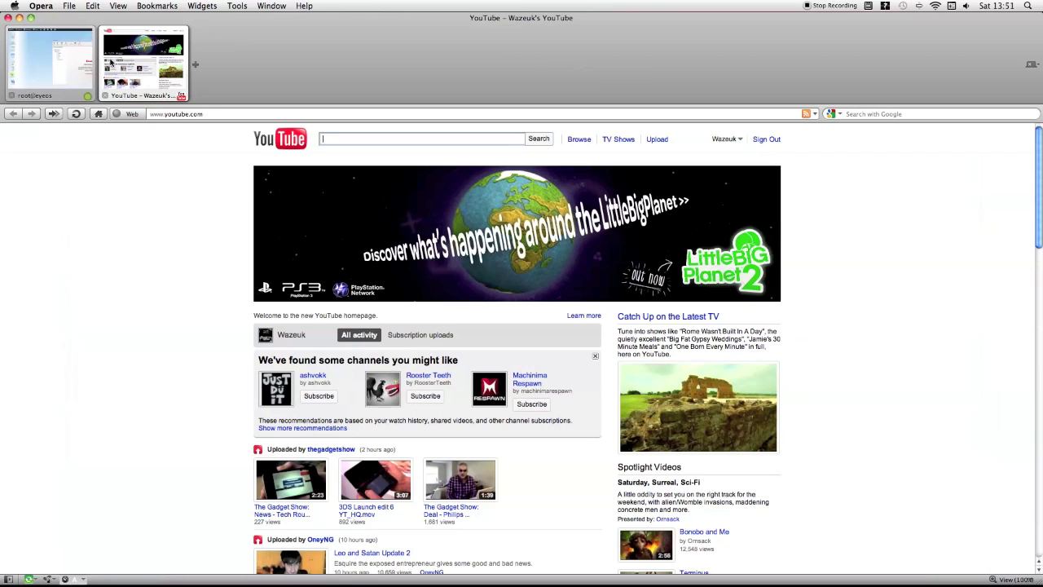
- Switch to the YouTube tab in Opera
click(111, 63)
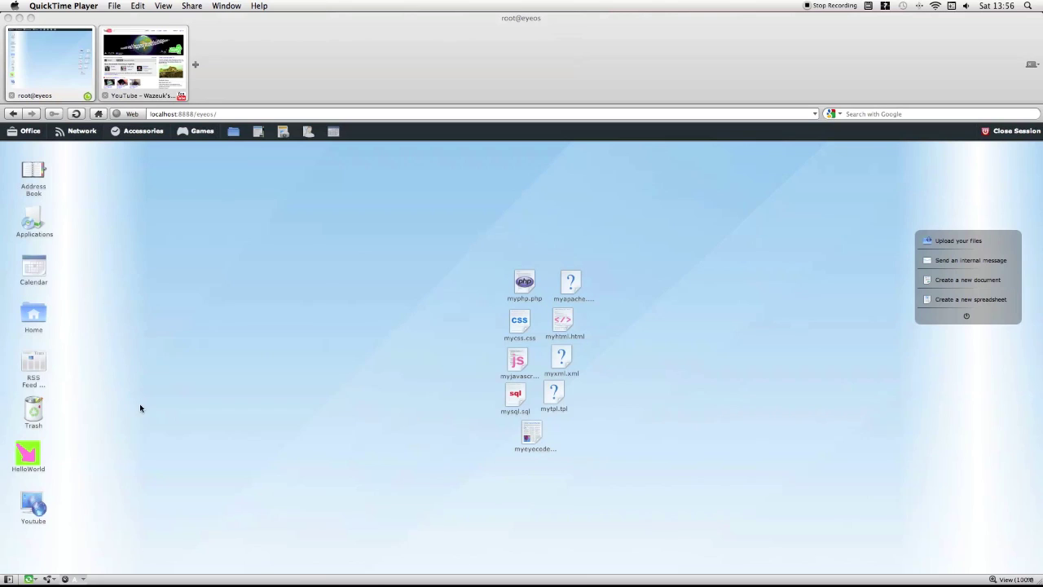
right_click(35, 507)
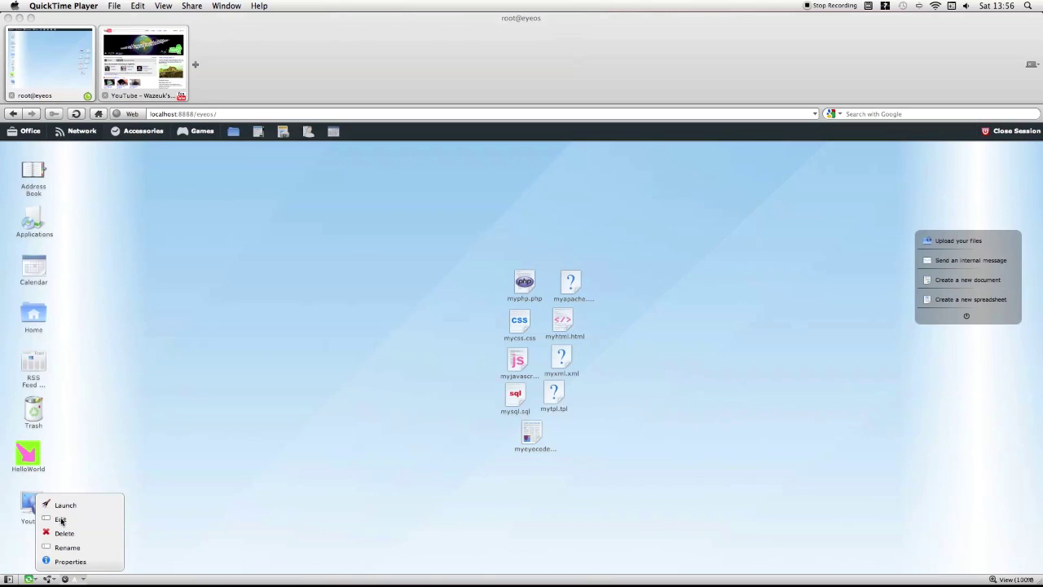
click(61, 520)
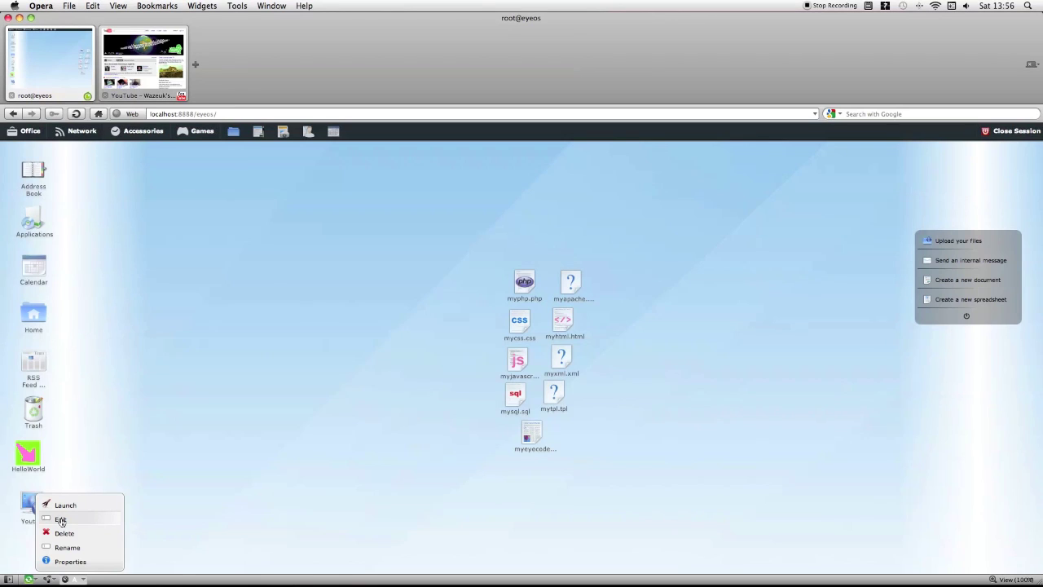
click(61, 520)
click(557, 369)
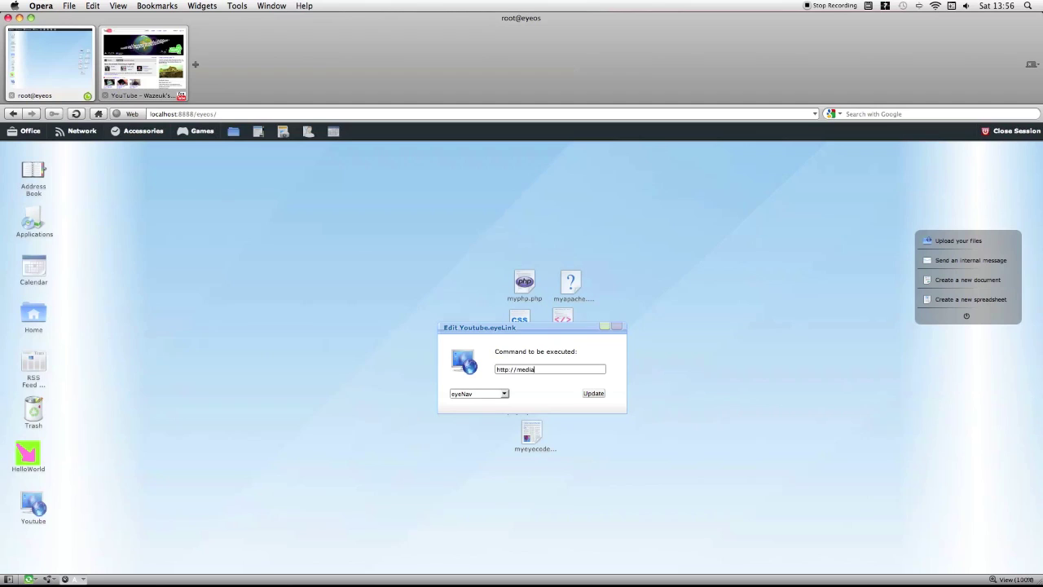
text(ine.net)
click(591, 394)
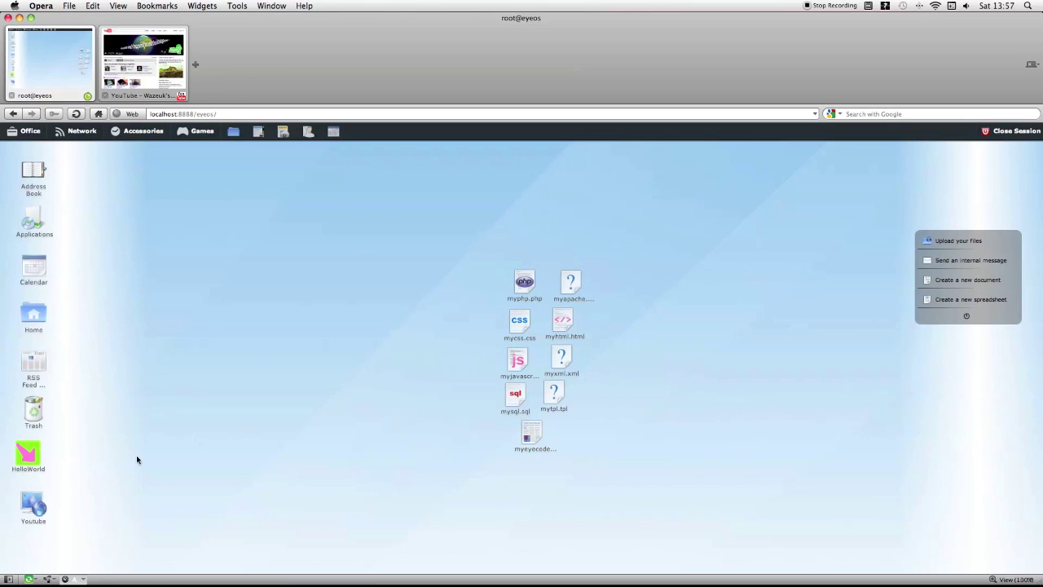
double_click(33, 503)
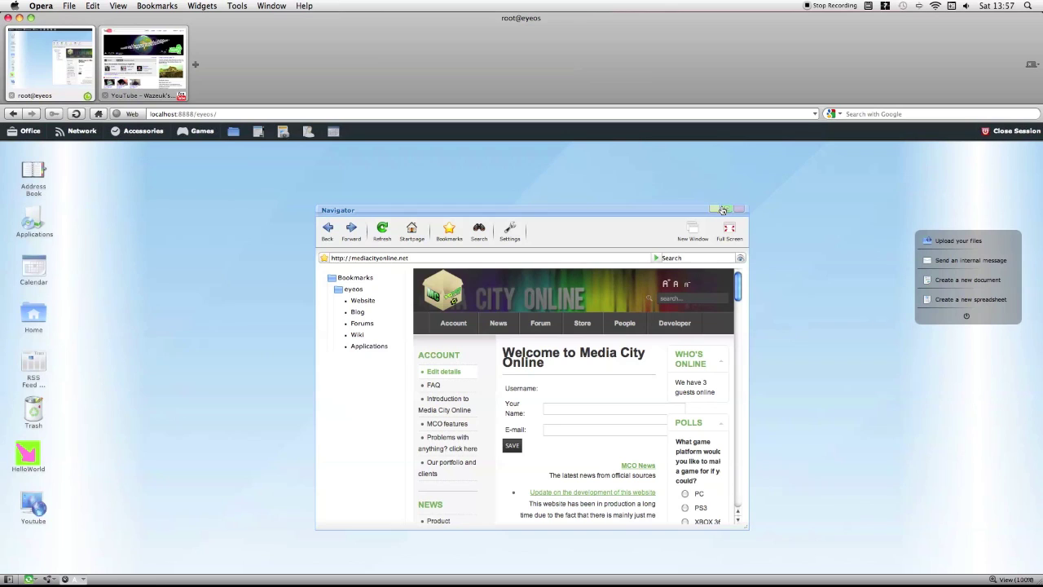
click(728, 210)
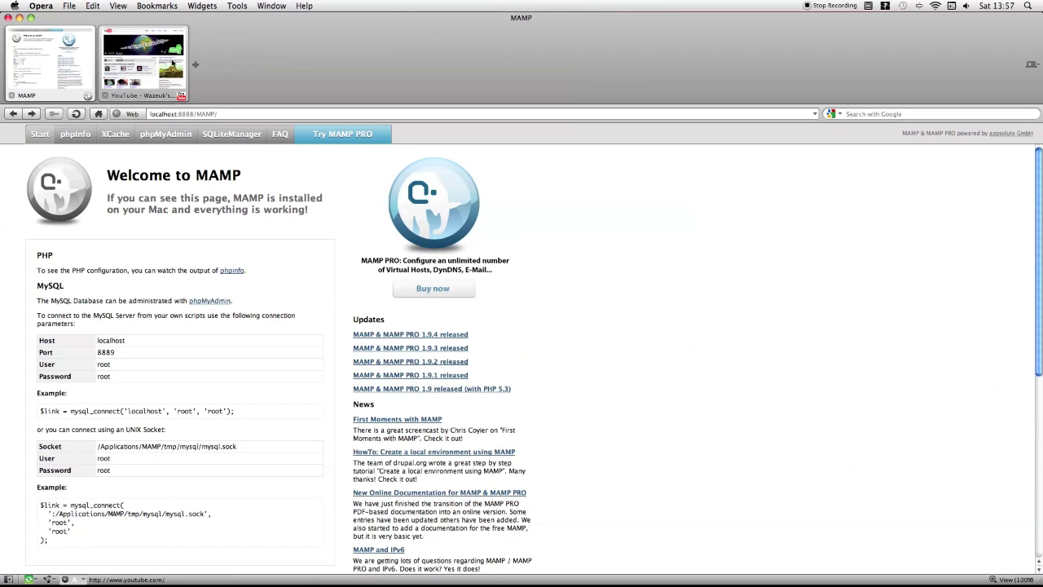
click(141, 64)
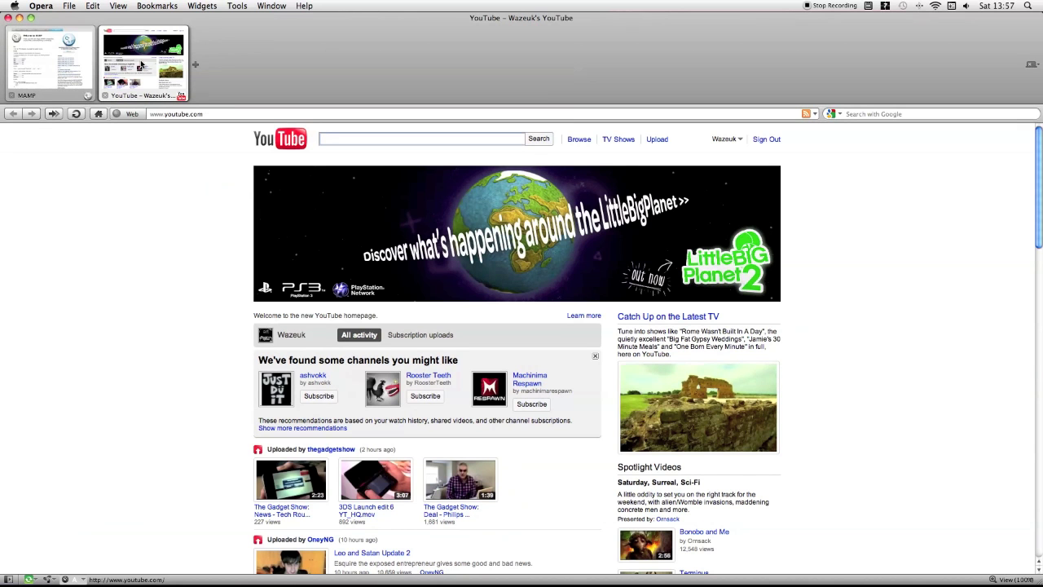
click(40, 39)
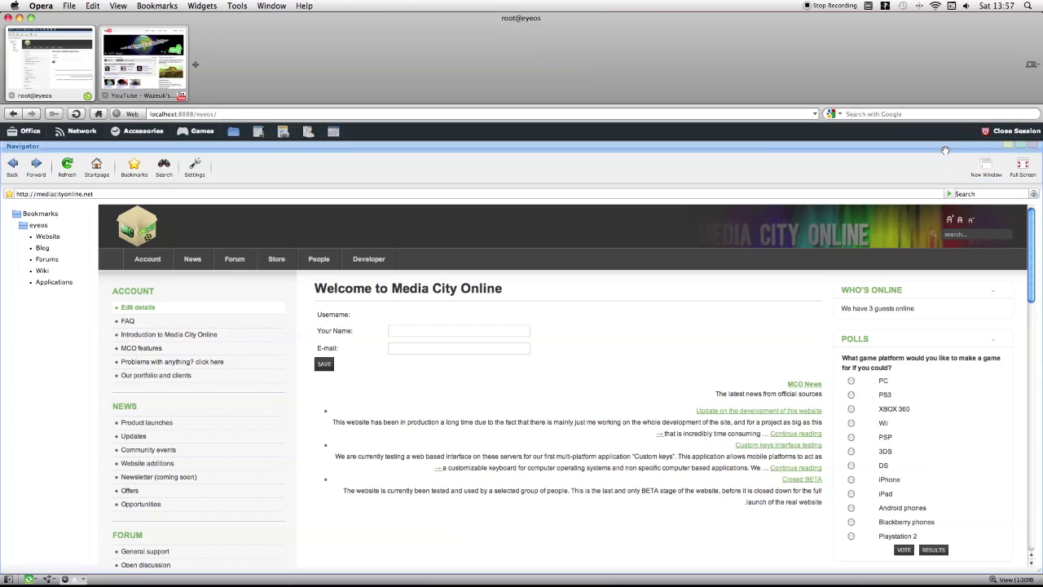
click(1033, 146)
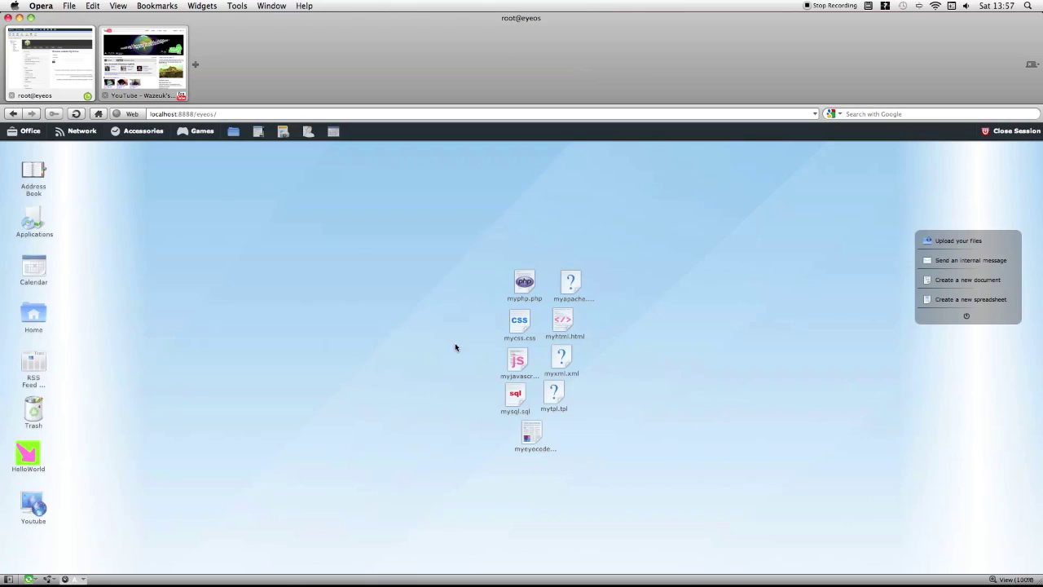
right_click(27, 496)
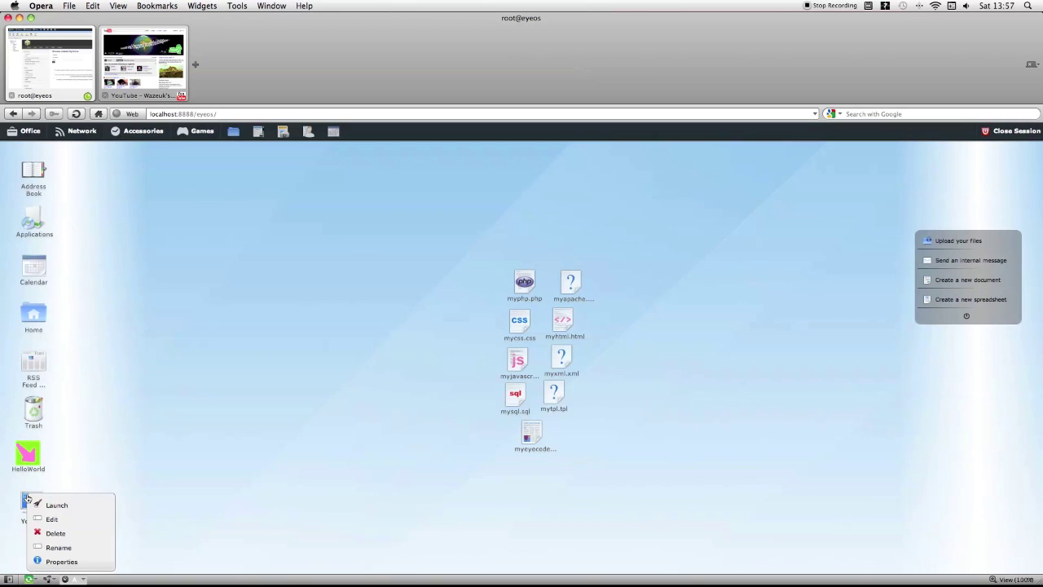
click(93, 450)
right_click(43, 495)
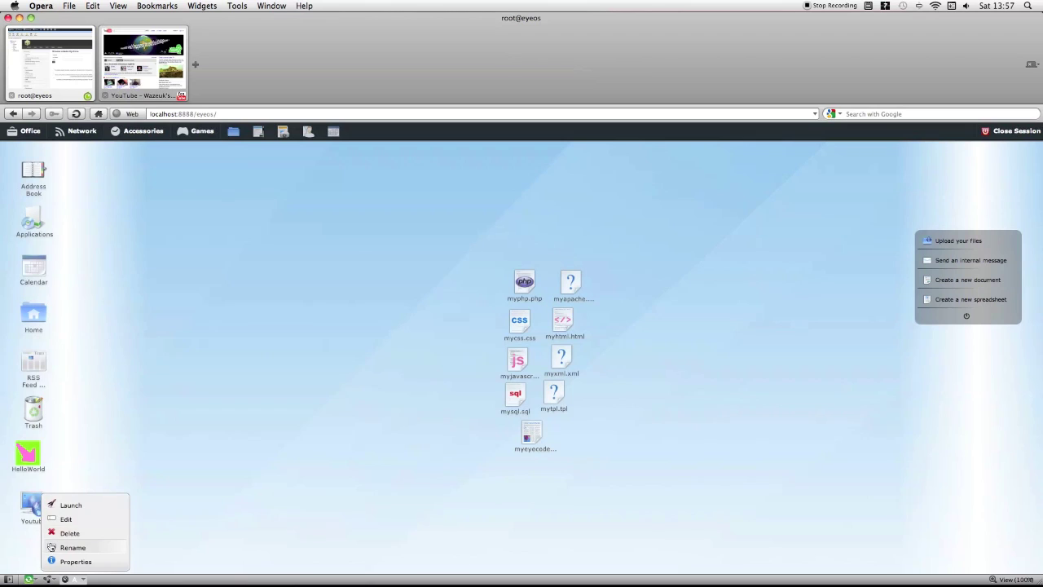
click(51, 547)
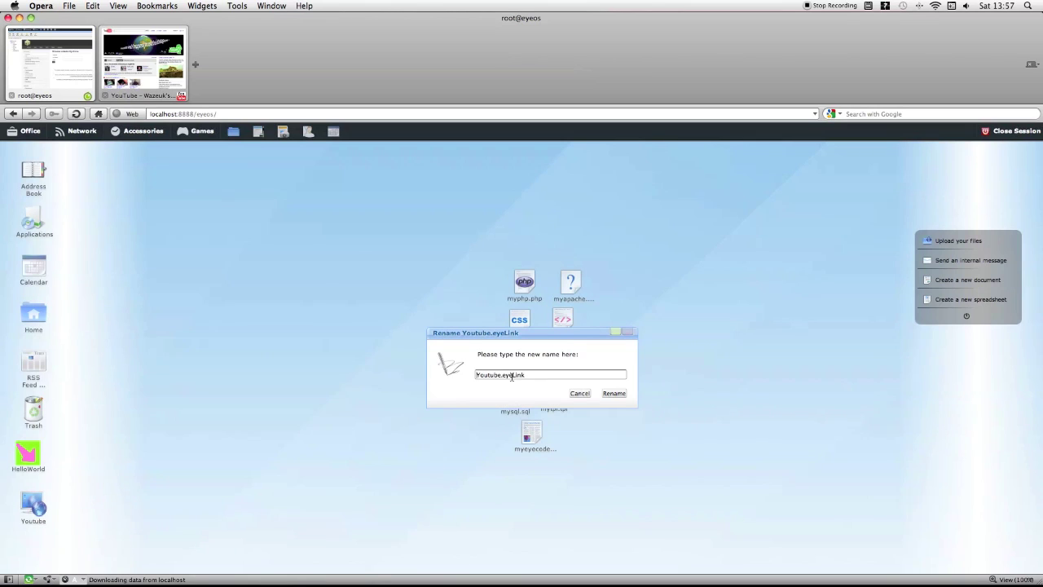
mouse_move(500, 375)
mouse_down()
mouse_move(481, 377)
mouse_move(502, 375)
mouse_up()
key(BackSpace)
text(M)
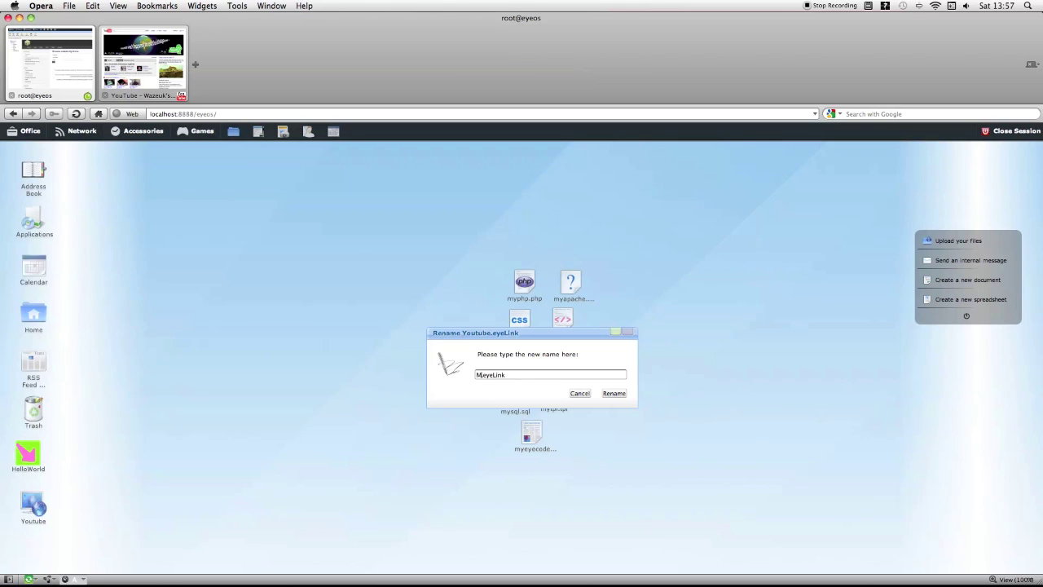
text(Co)
key(BackSpace)
key(BackSpace)
text(O Account)
click(612, 393)
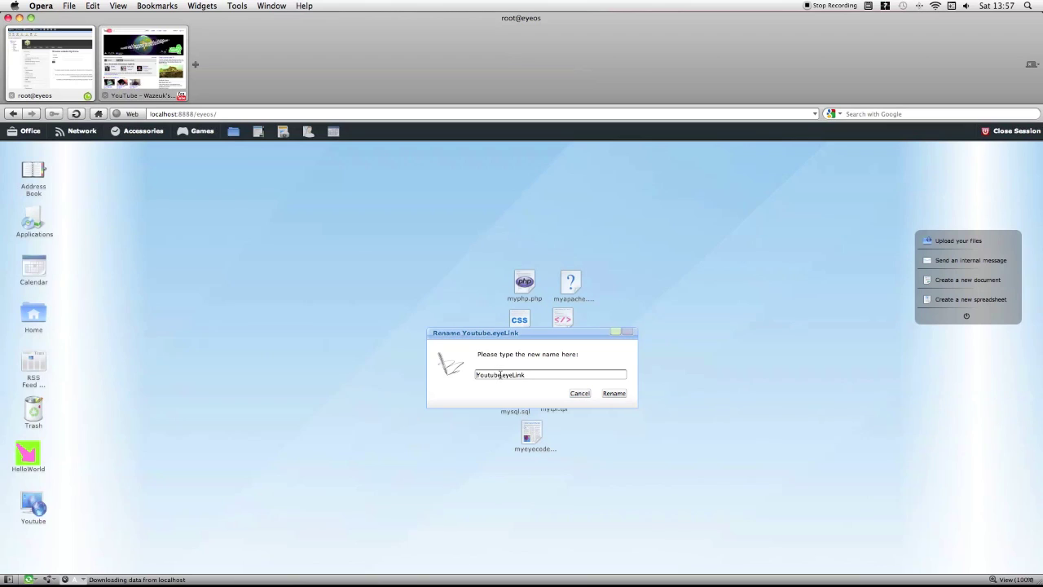
drag(500, 374, 368, 375)
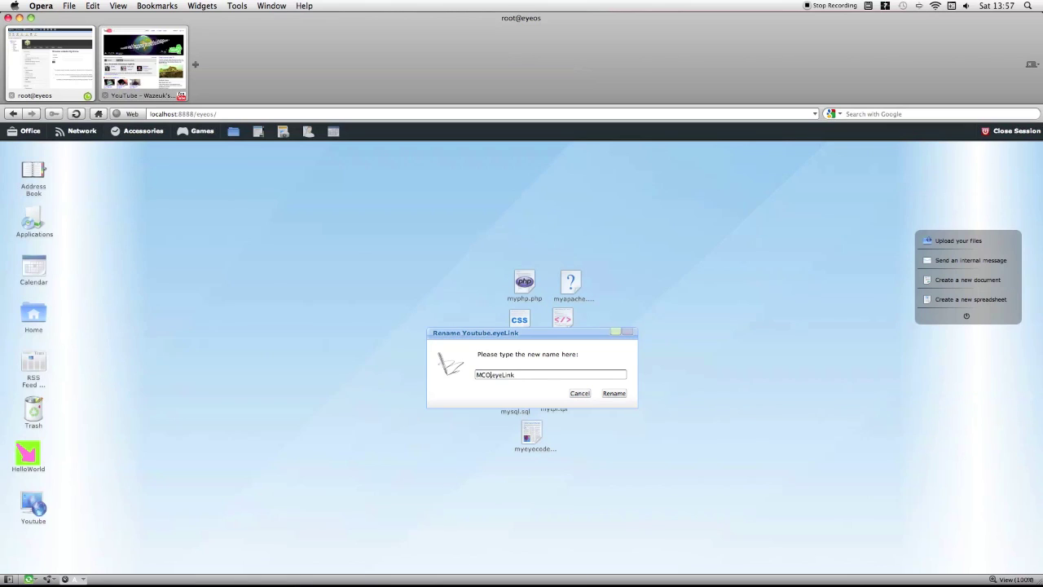
text(Account)
click(612, 394)
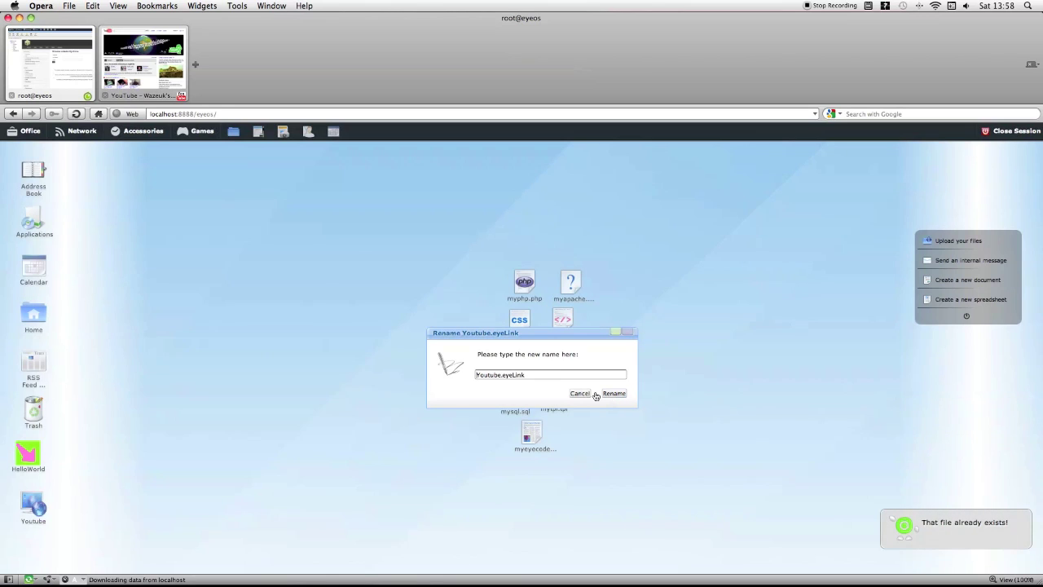
drag(505, 384, 439, 384)
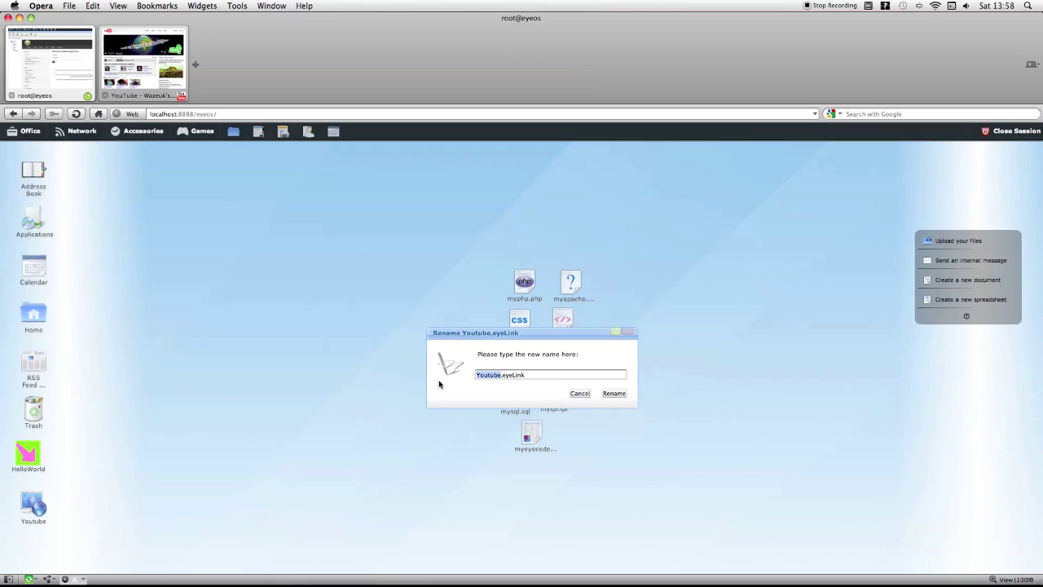
text(MCOA)
click(615, 393)
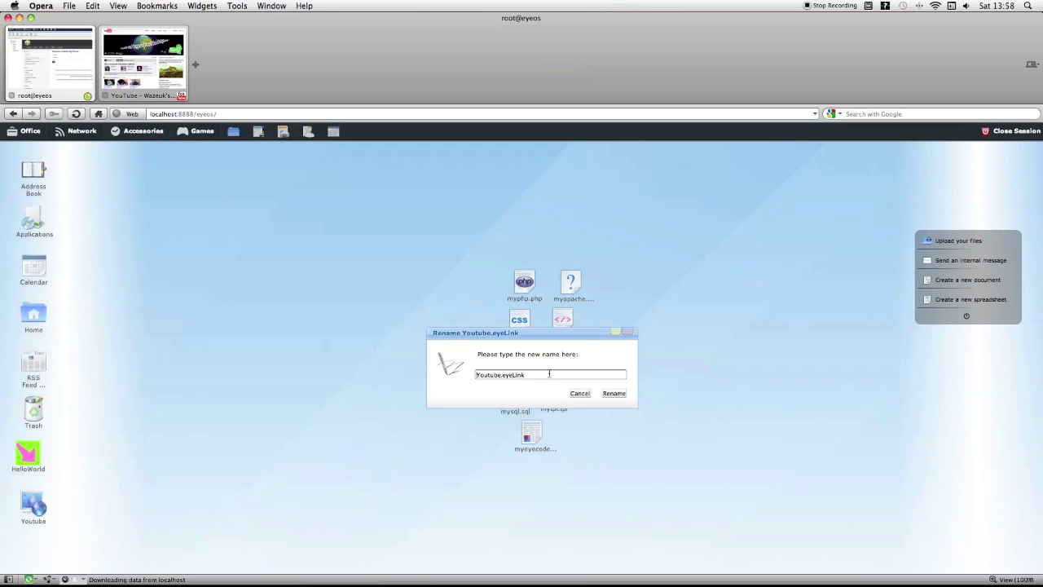
click(625, 336)
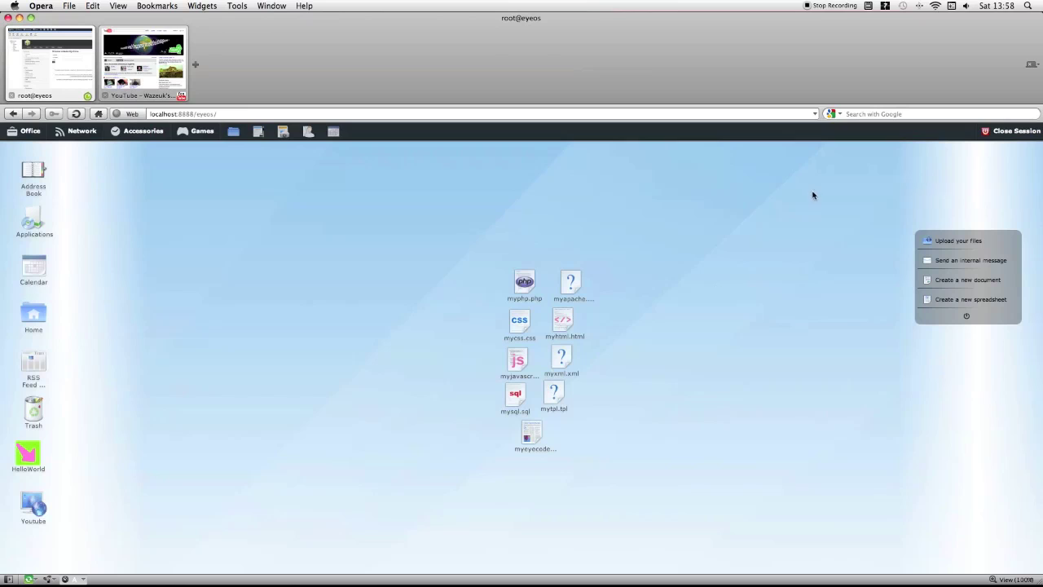